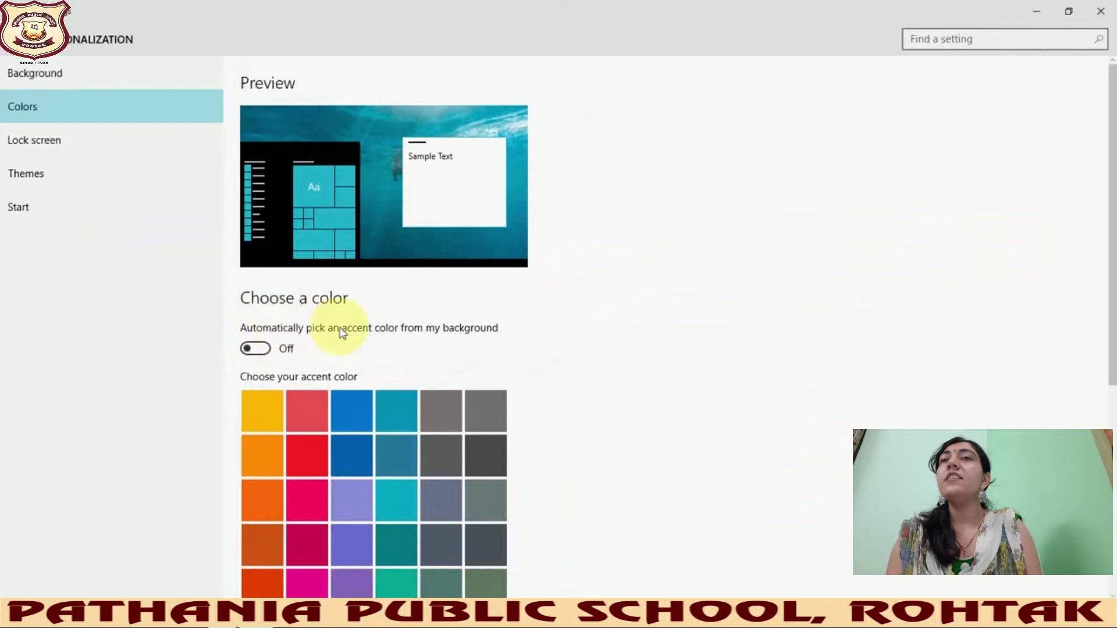
- Turn on automatic accent colour, accent colour on Start, taskbar and title bar, and transparency
click(260, 350)
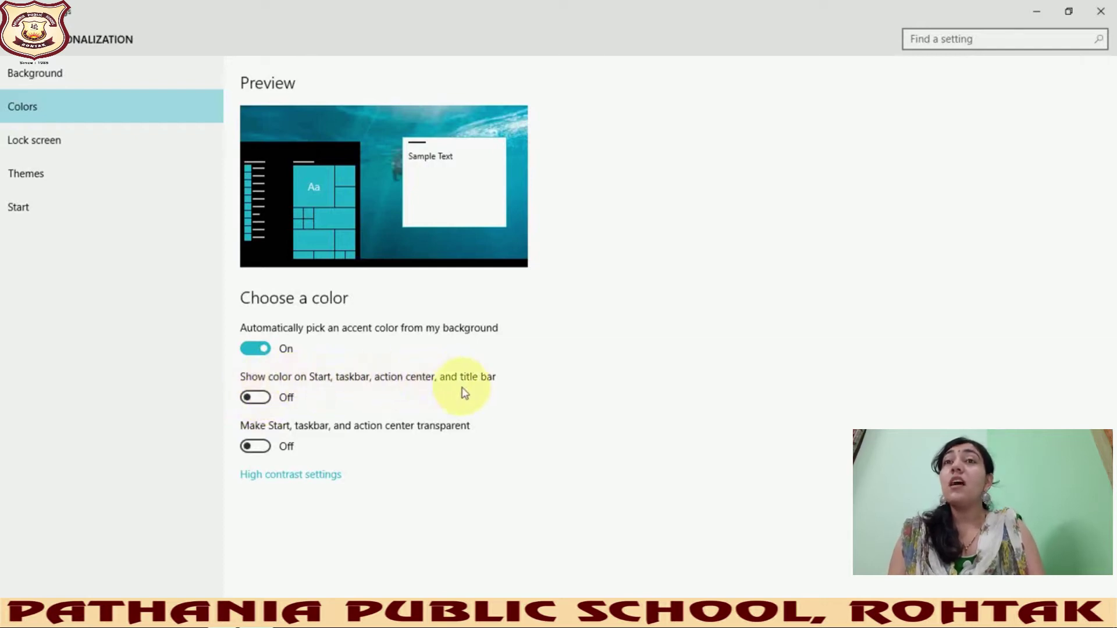
click(265, 400)
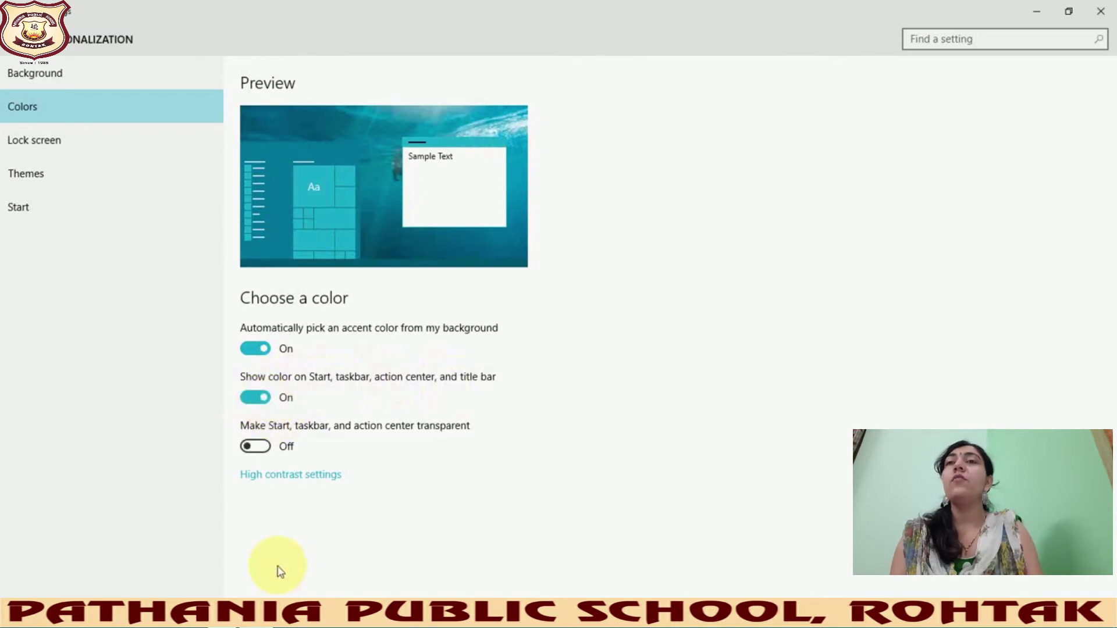
click(263, 451)
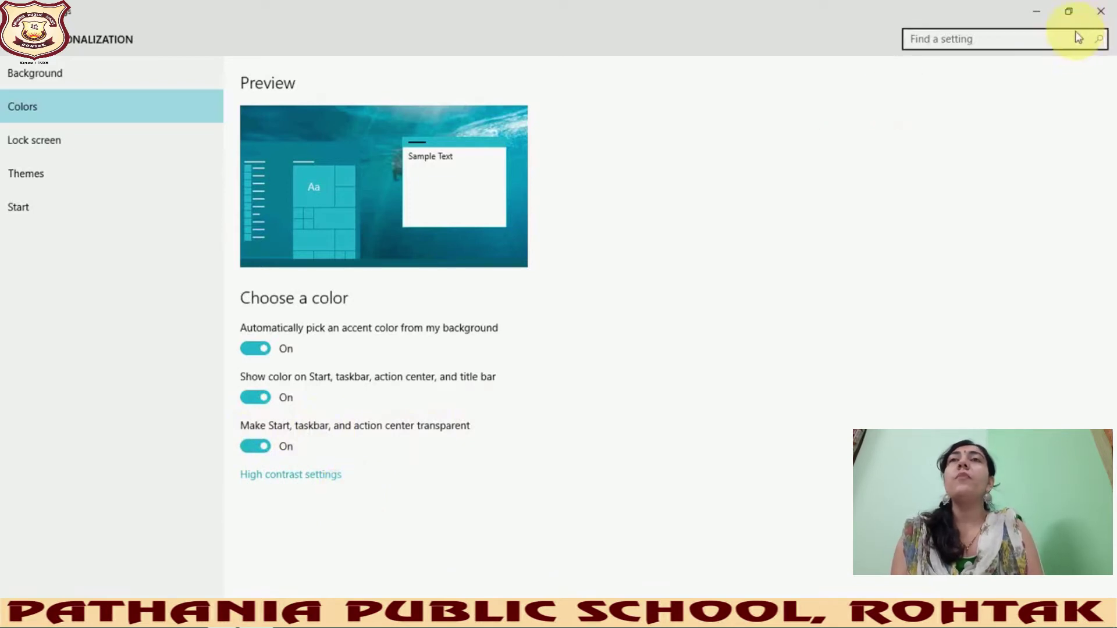
- Close Settings and open This PC in File Explorer to view its folders and drives
click(1109, 7)
right_click(516, 121)
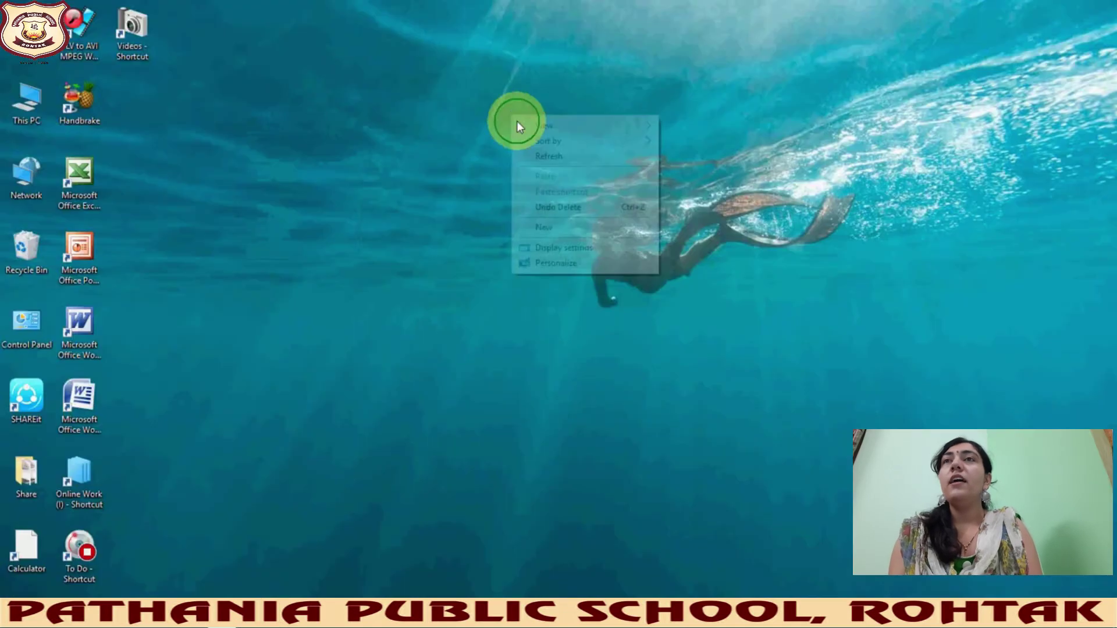
click(173, 130)
click(21, 117)
double_click(21, 119)
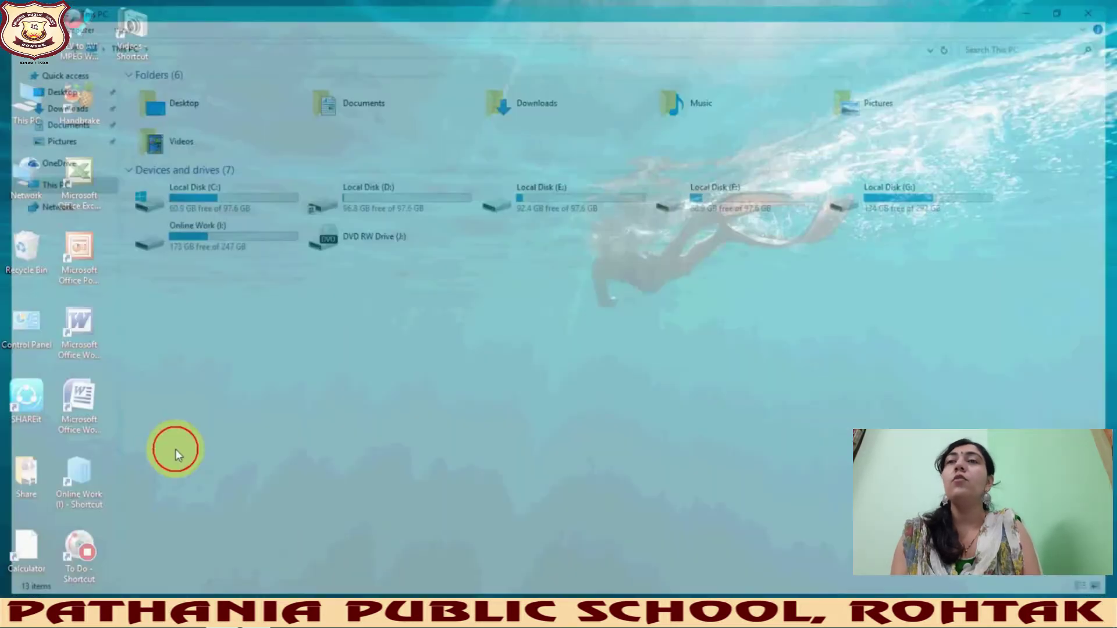
- Close This PC and open a new browser window, moving it down out of the way
key(alt+F4)
click(114, 608)
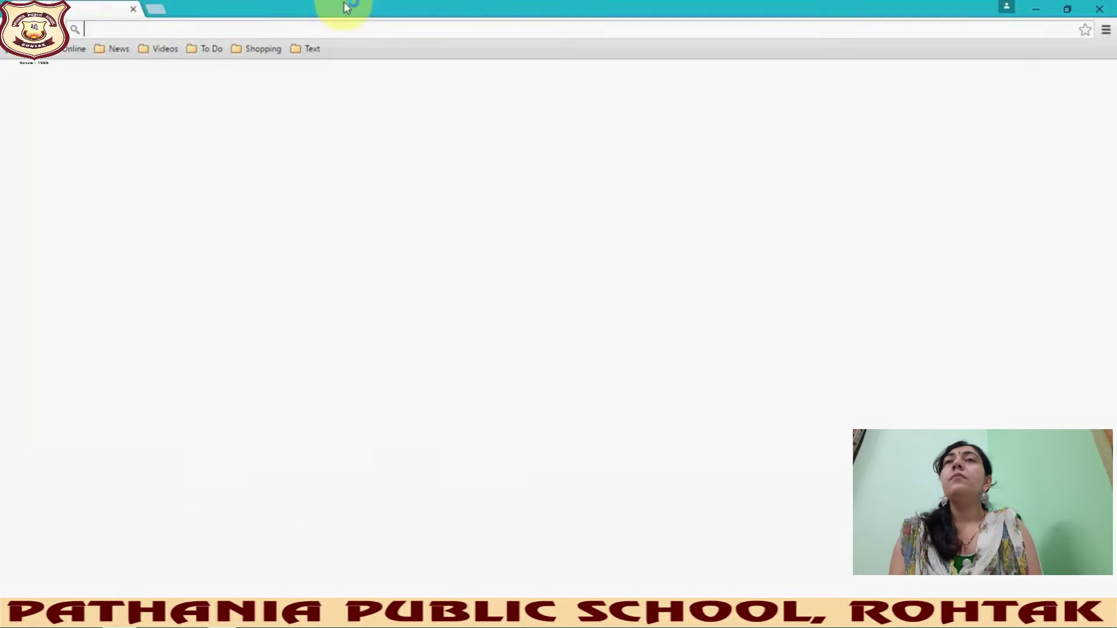
drag(344, 8, 319, 464)
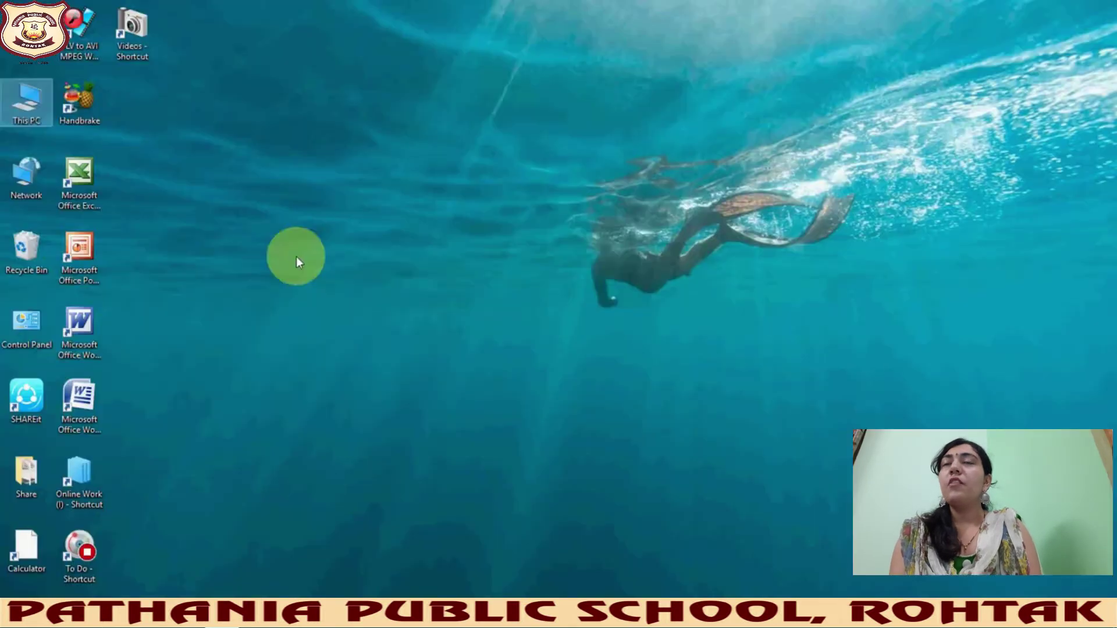
- Open Display settings from the desktop's shortcut menu
right_click(295, 260)
right_click(282, 259)
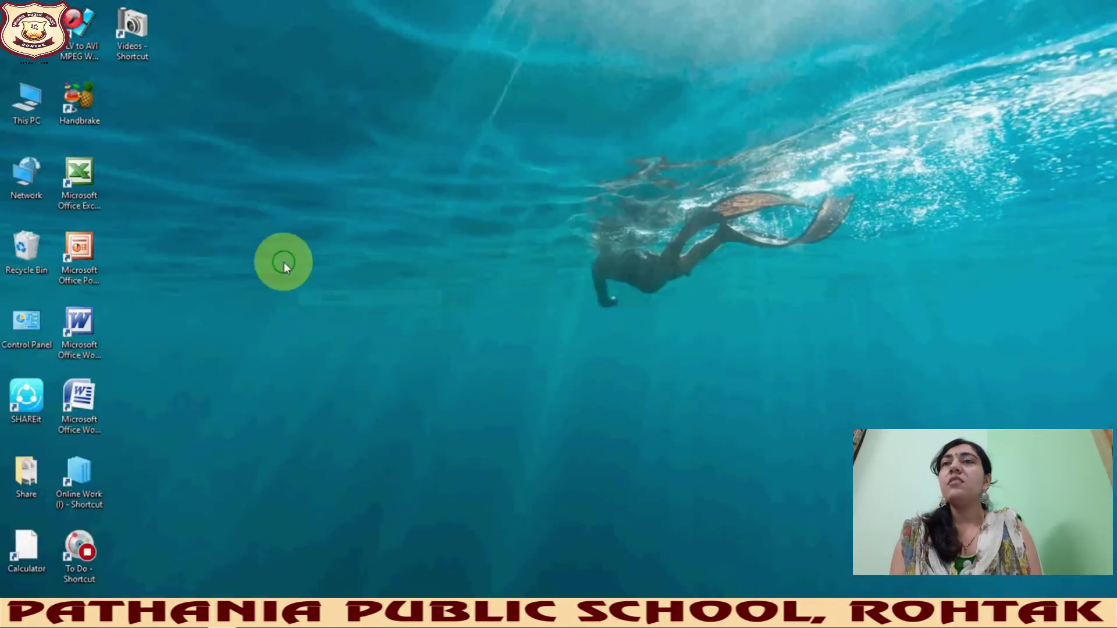
click(74, 582)
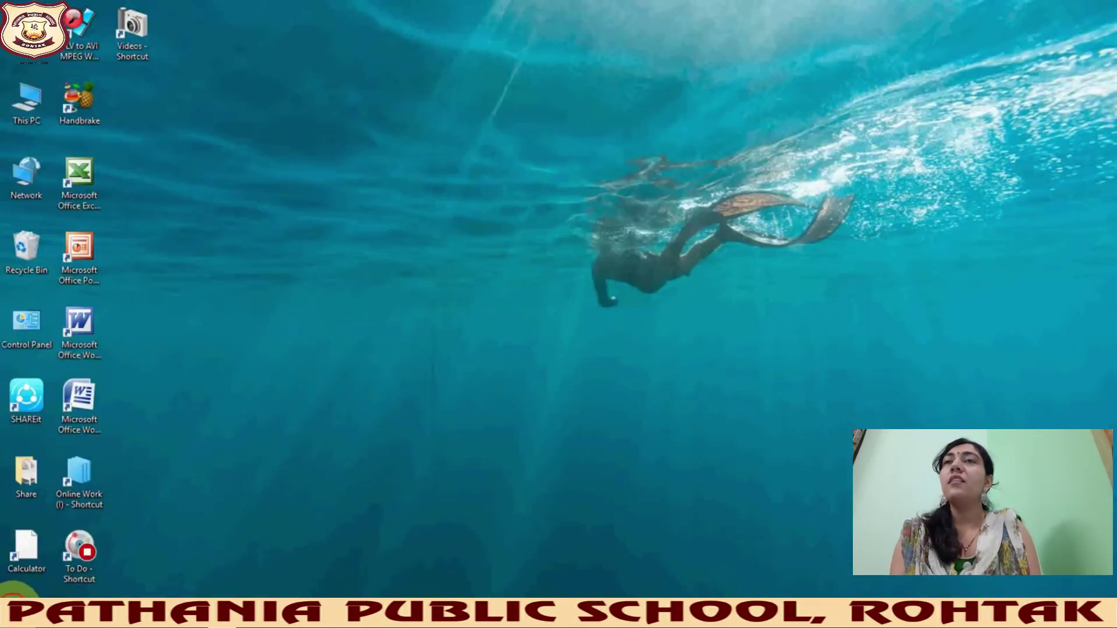
click(12, 613)
click(631, 239)
right_click(633, 238)
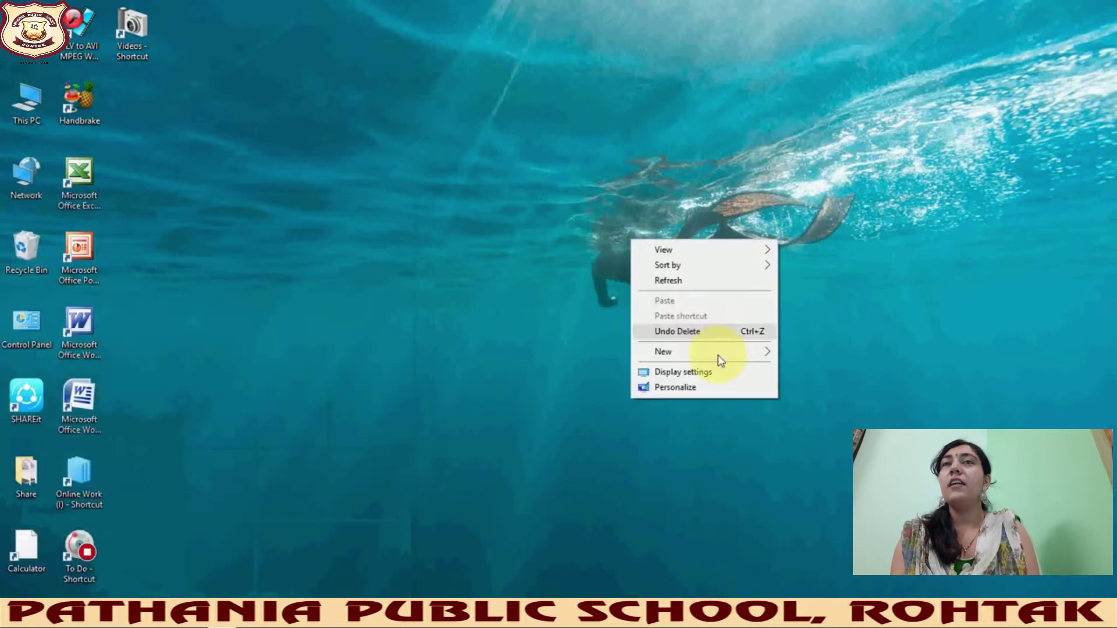
click(721, 375)
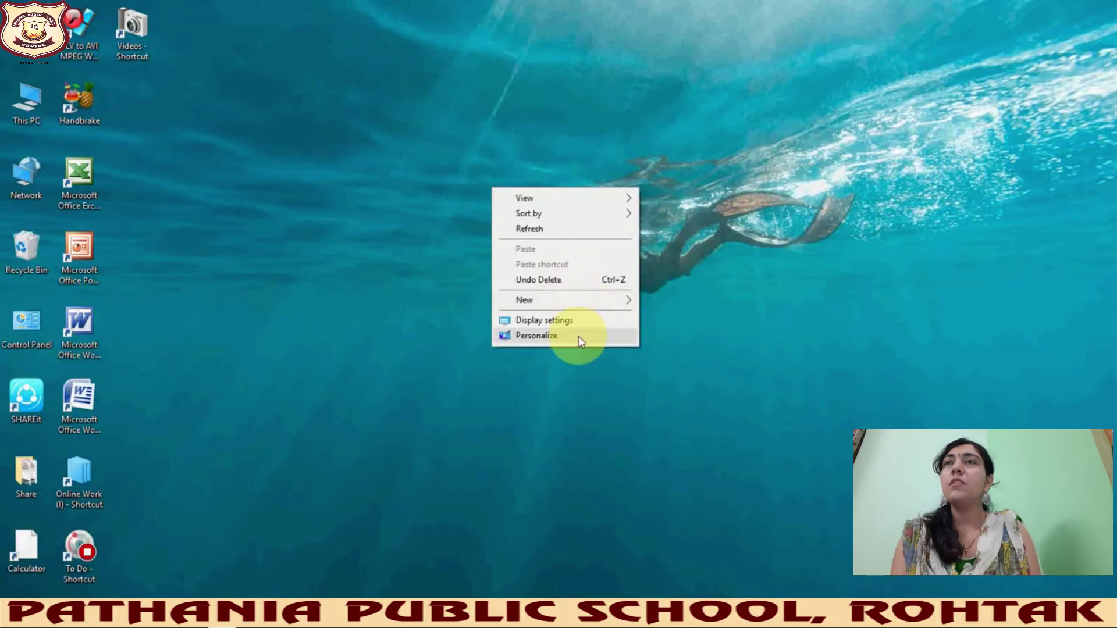
- On the Colors page, turn off automatic accent picking and choose the red accent swatch
click(576, 332)
click(41, 112)
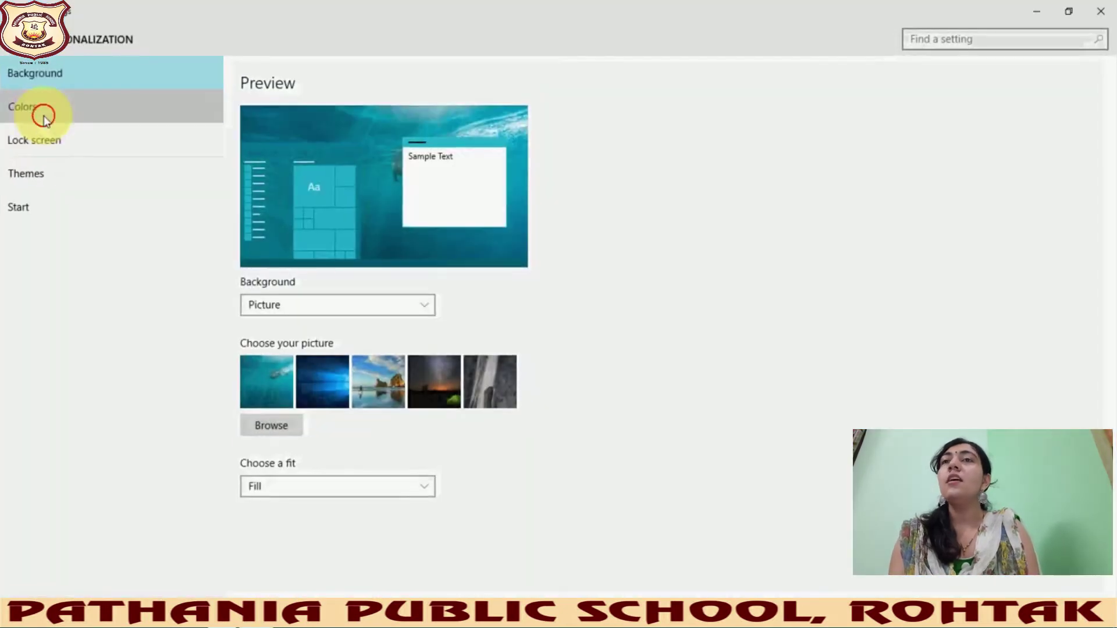
click(252, 349)
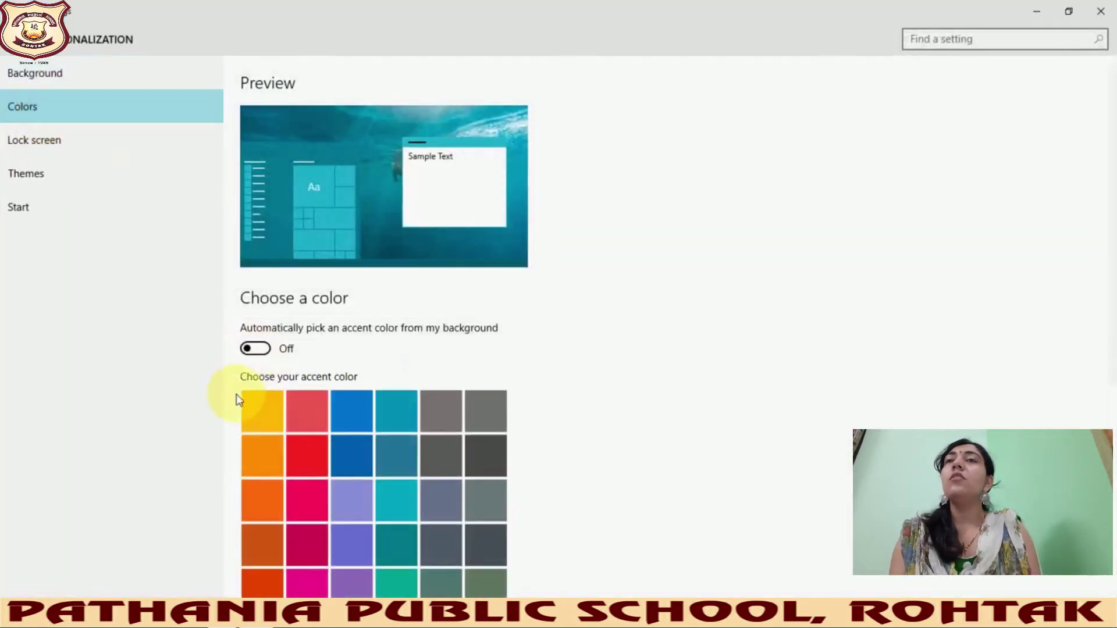
scroll(226, 417, down, 2)
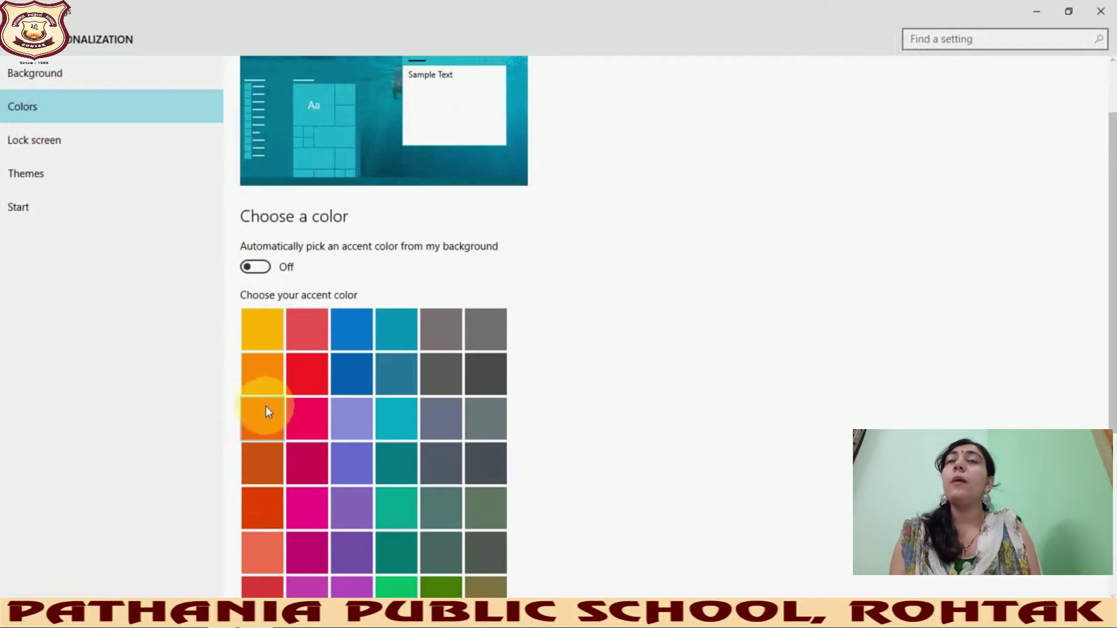
click(307, 381)
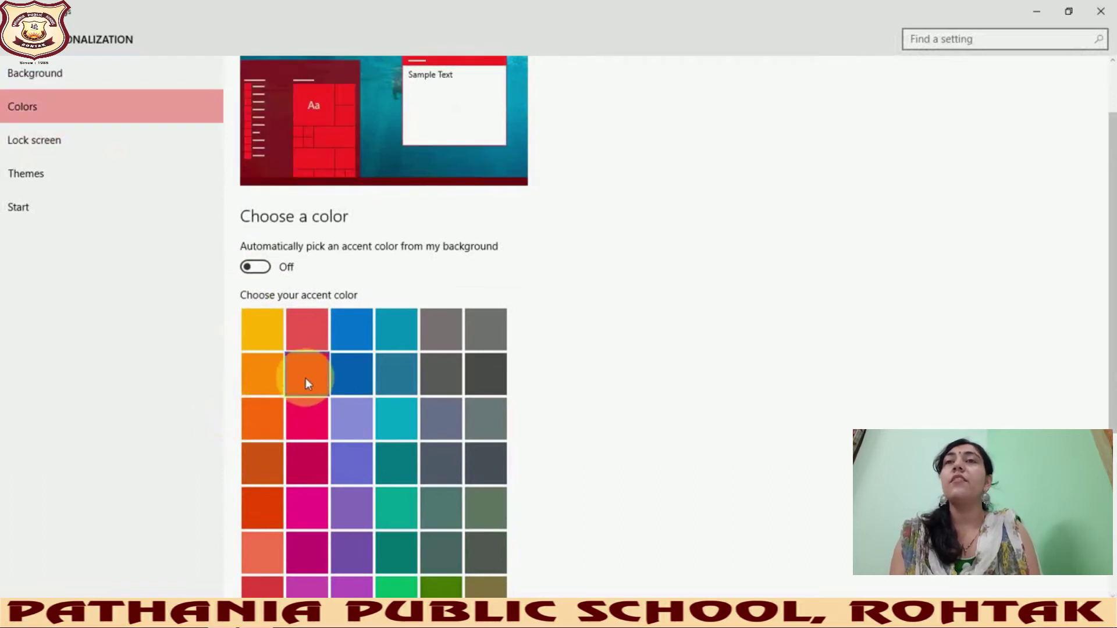
scroll(304, 378, down, 5)
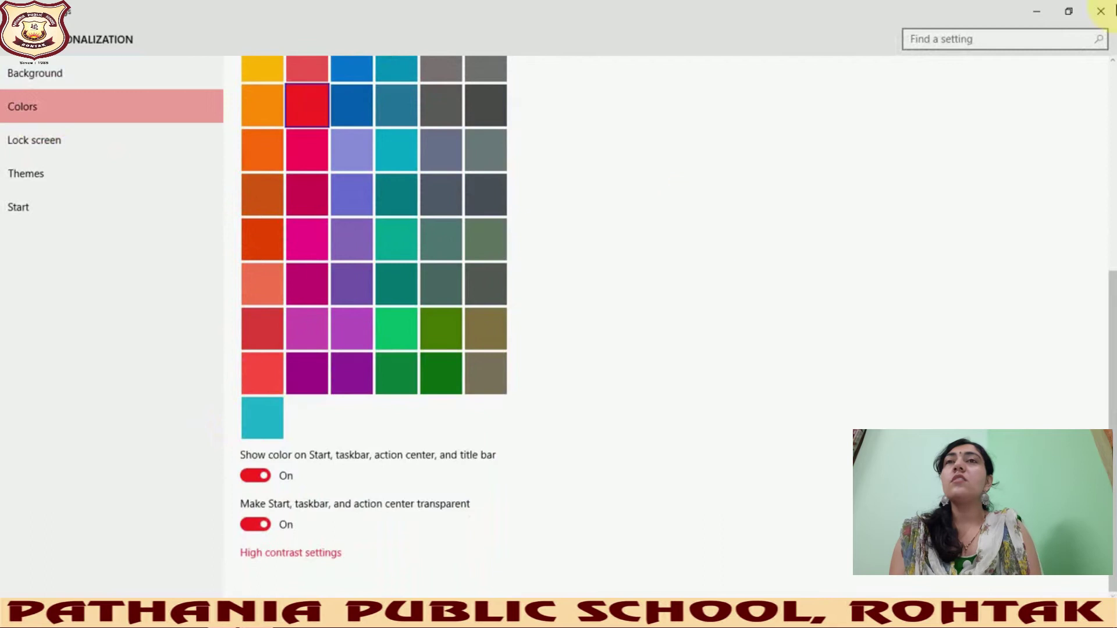
- Close Settings and refresh the desktop from its shortcut menu
click(1099, 11)
right_click(596, 105)
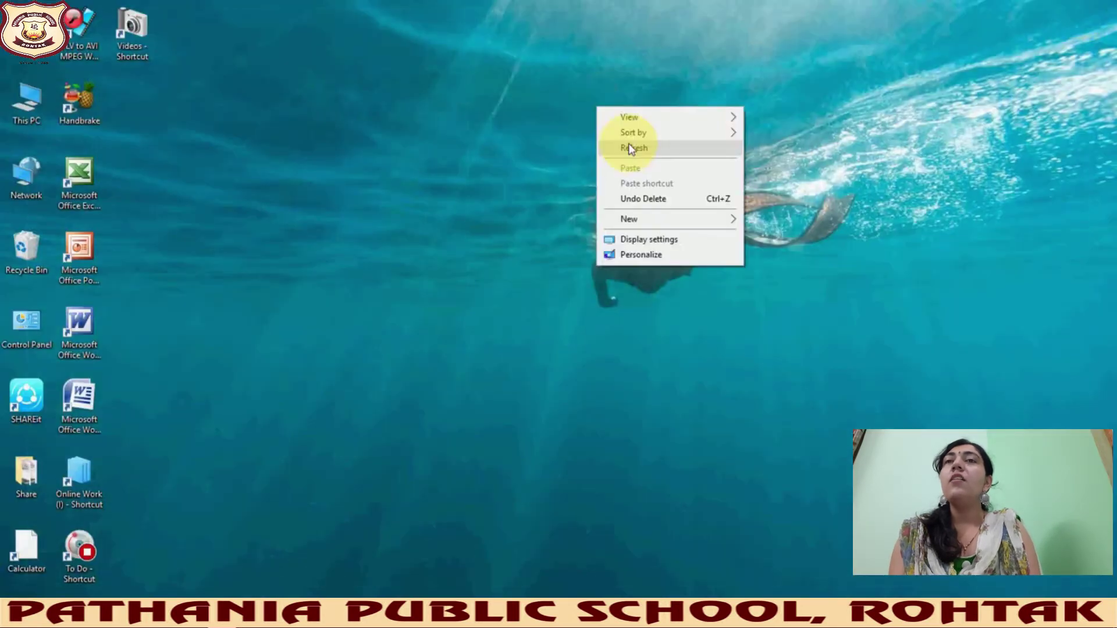
click(627, 145)
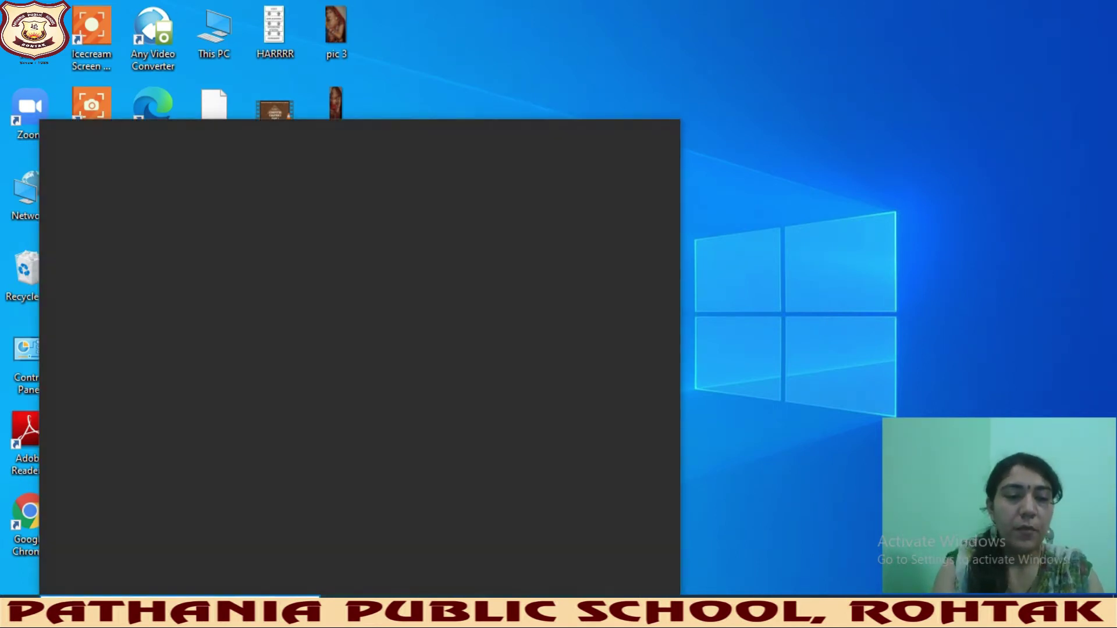
- Search Windows for 'gadgets' and open the 'gadgets for windows 10' web results in the browser
text(gadgets)
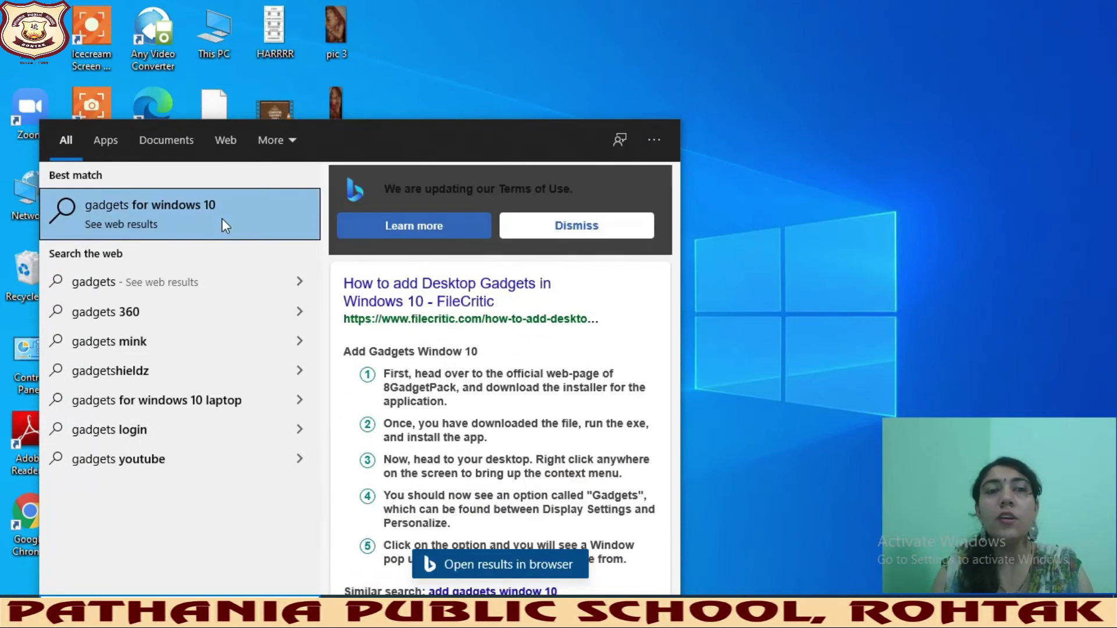
click(222, 218)
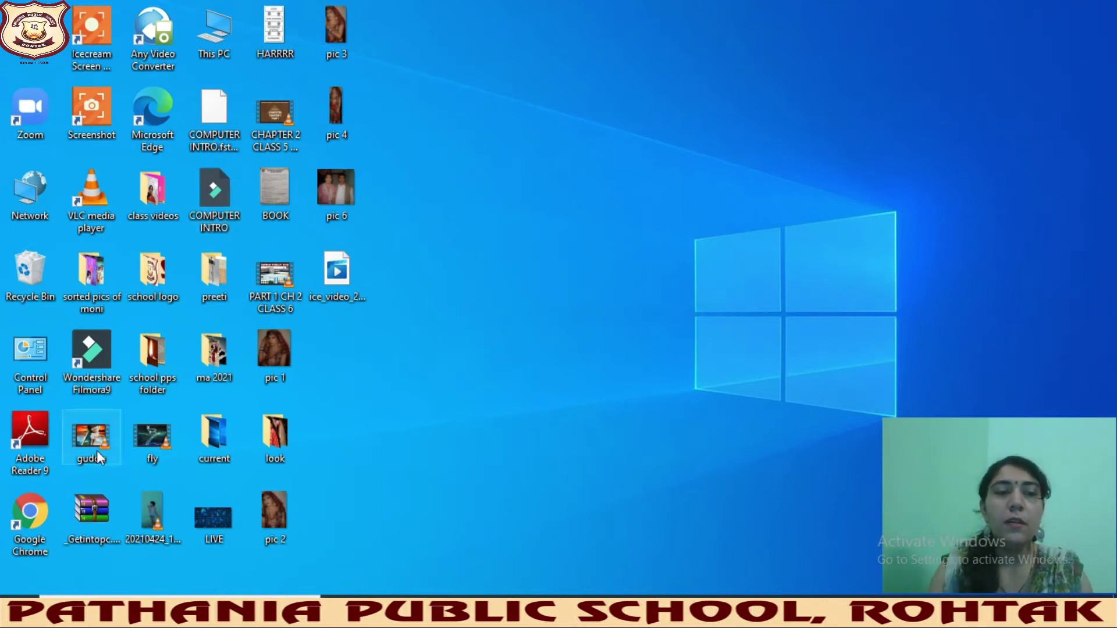
click(192, 611)
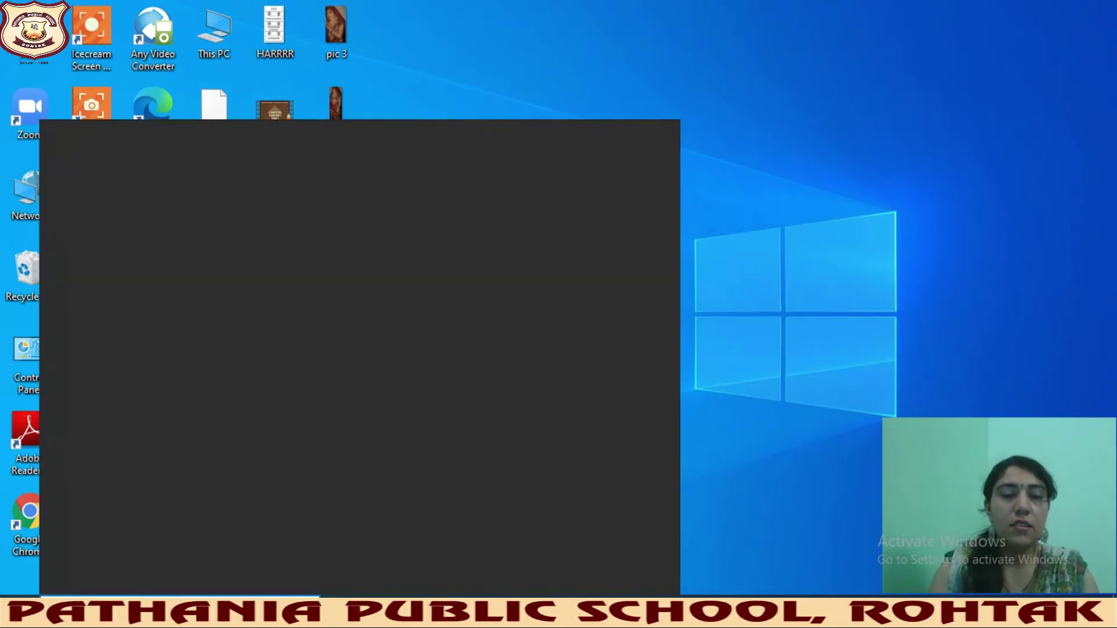
text(gadgets)
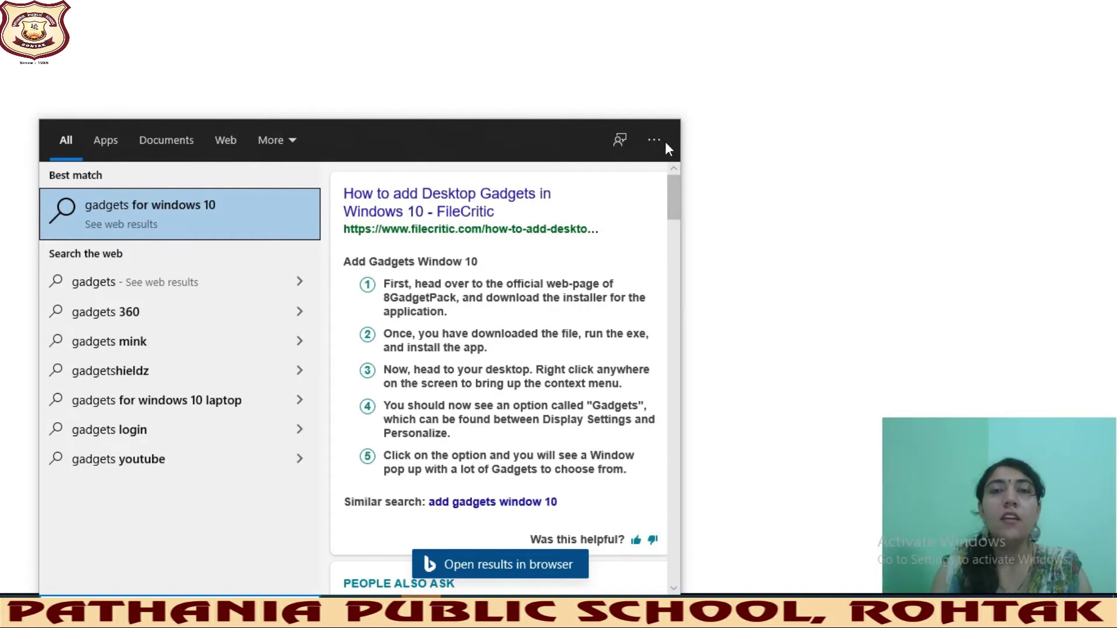
click(791, 137)
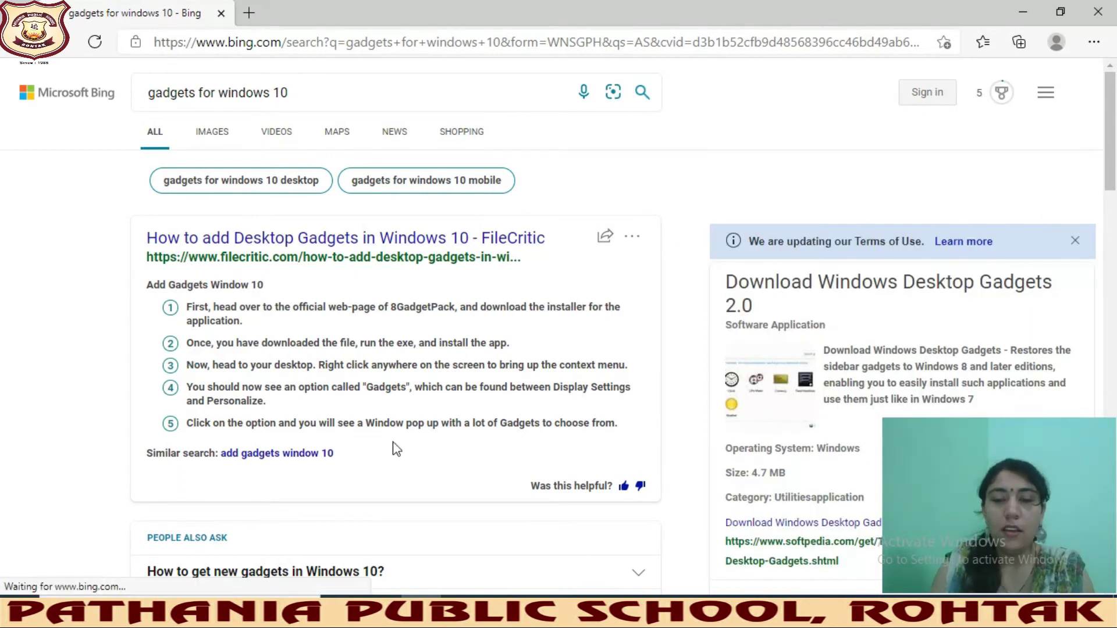
- Scroll the Bing results and open 'Clock Gadgets For Windows 10 - Win10Gadgets' under Explore Further
scroll(393, 442, down, 4)
scroll(394, 450, down, 1)
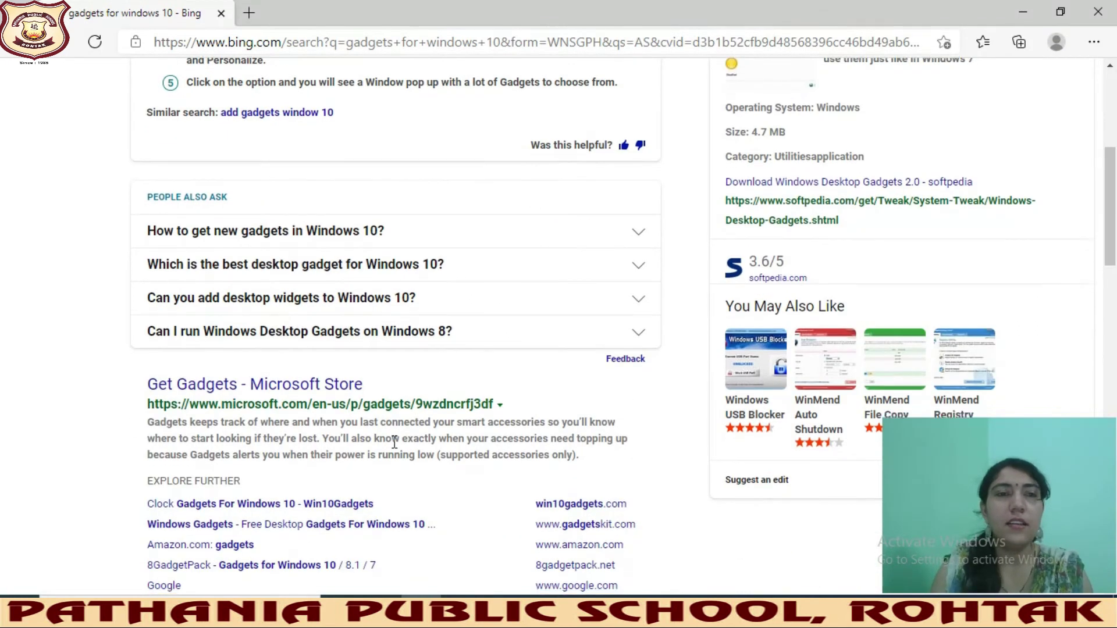
scroll(399, 441, down, 2)
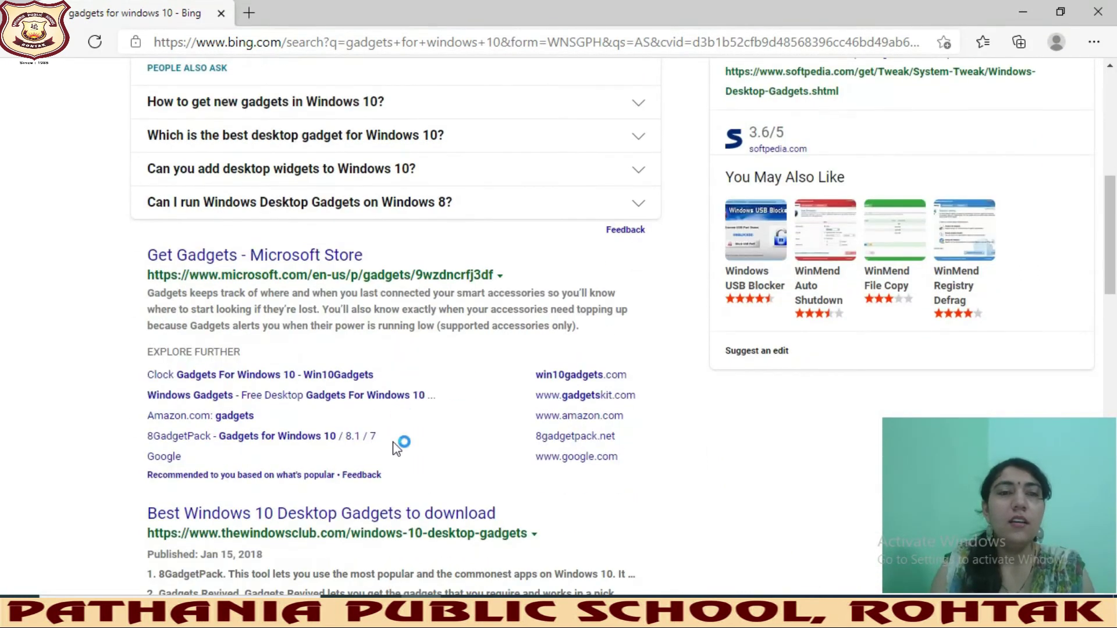
click(233, 375)
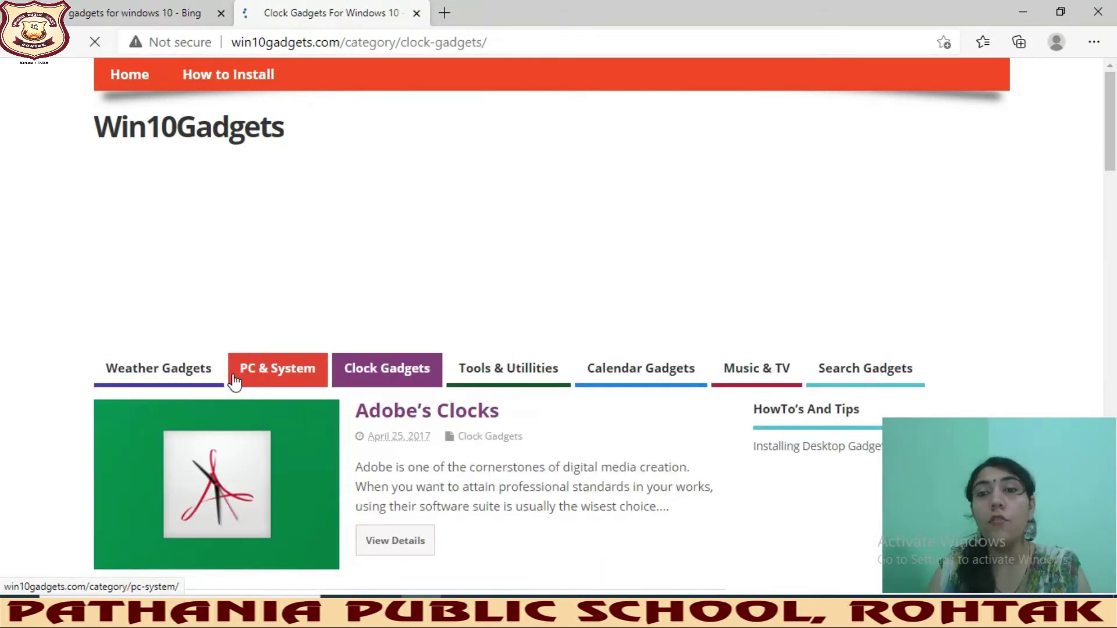
- Scroll through the Clock Gadgets listing past Adobe's Clocks, Deviantdon Clocks, Digi-Watch and Clear Clock
scroll(234, 381, down, 5)
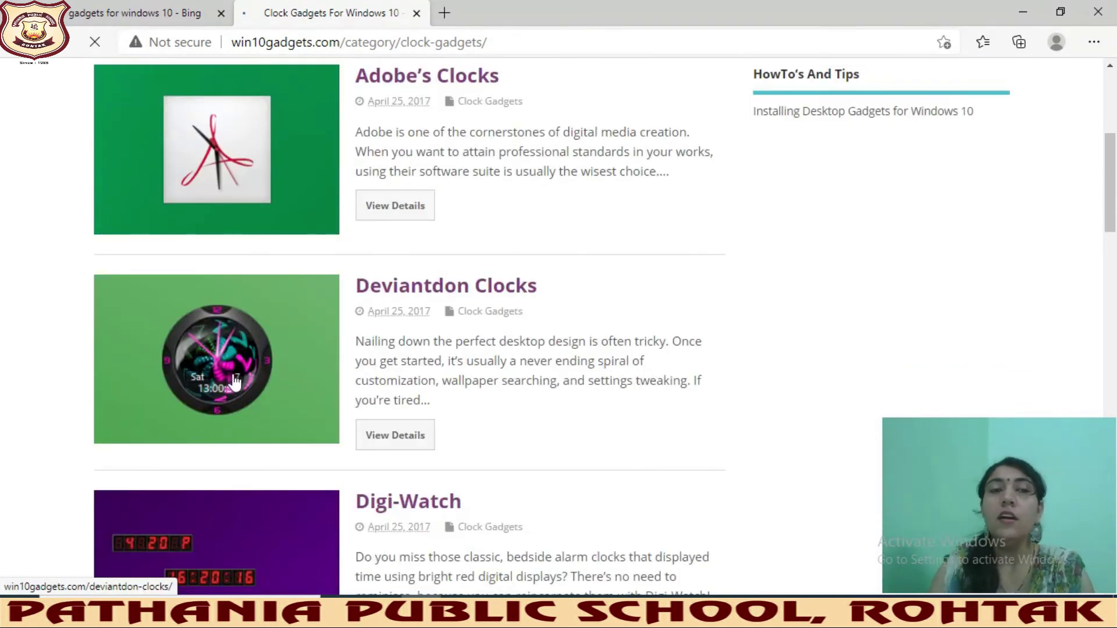
scroll(235, 381, down, 1)
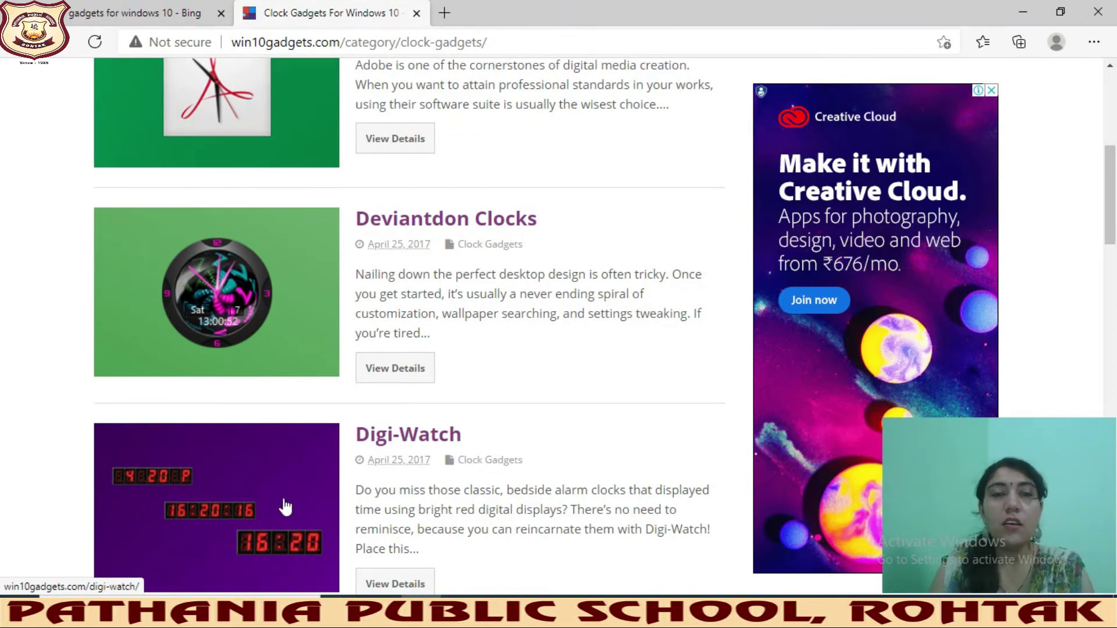
scroll(285, 507, down, 3)
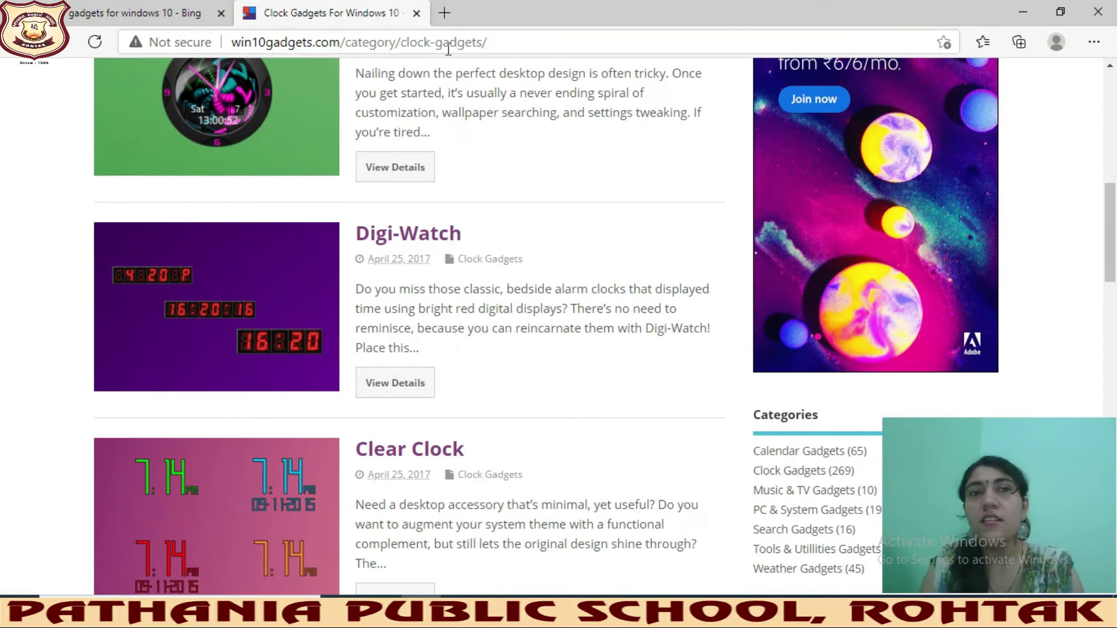
- Close the Clock Gadgets and Bing tabs to exit Edge, then bring up the desktop's shortcut menu
click(417, 13)
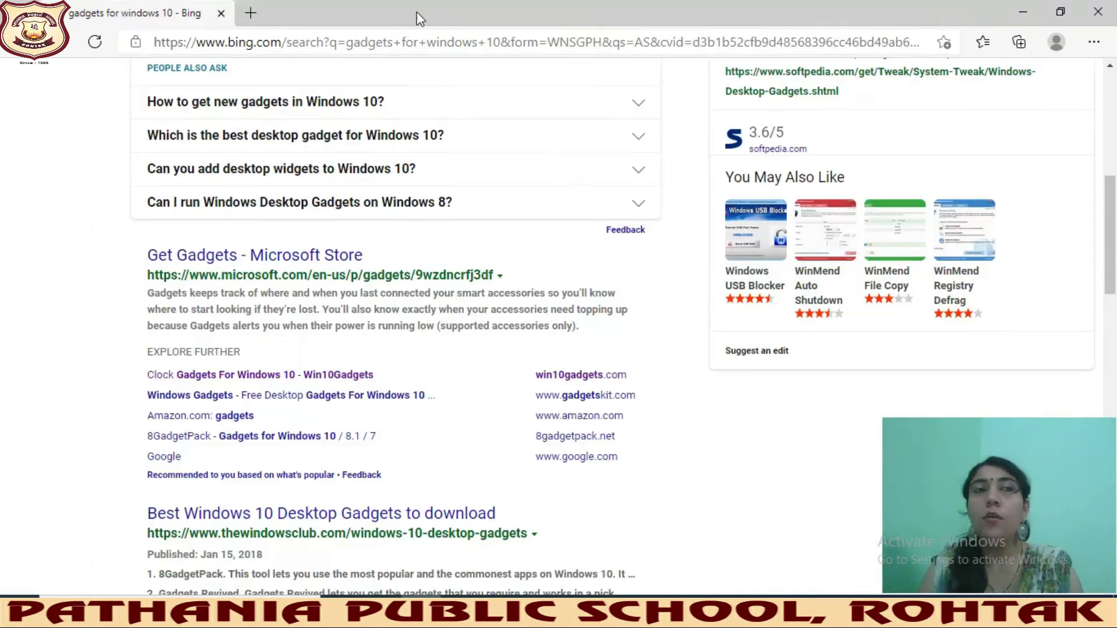
click(221, 16)
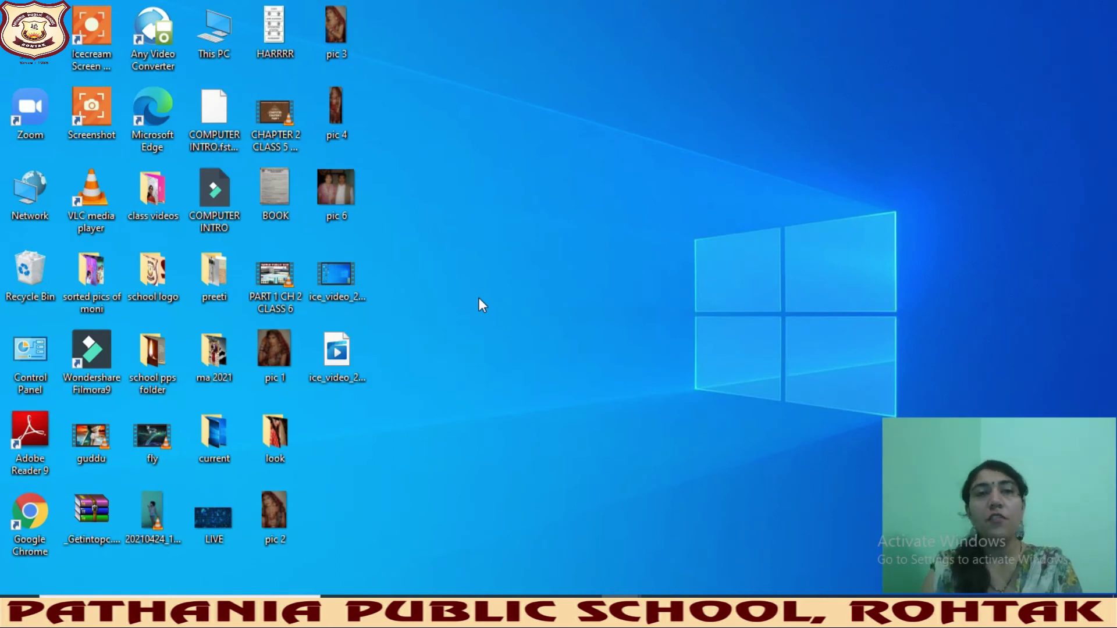
right_click(524, 74)
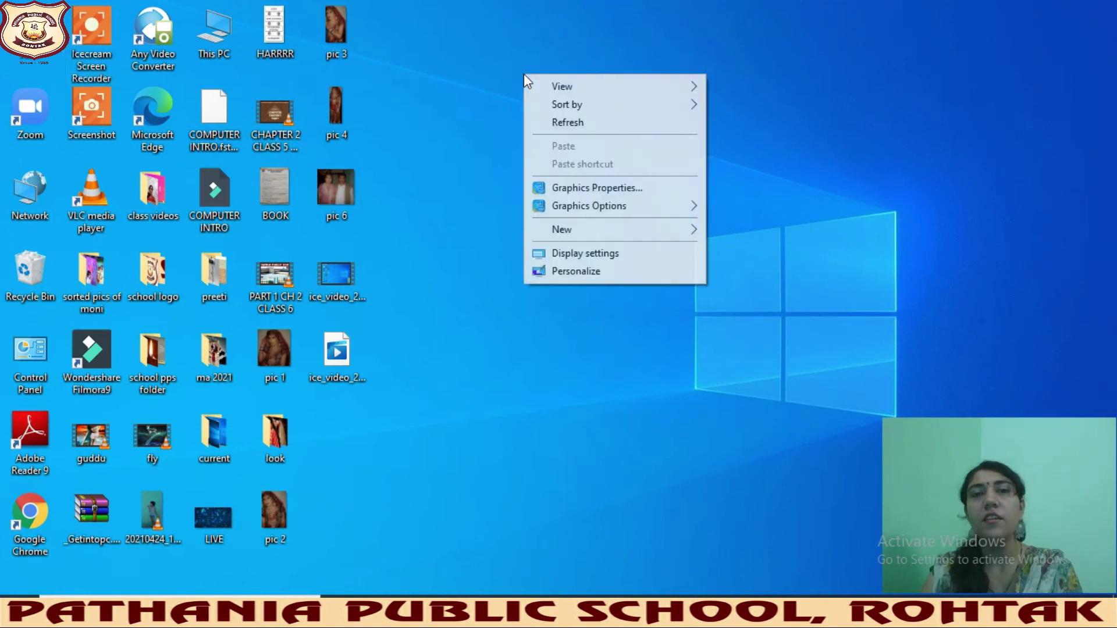